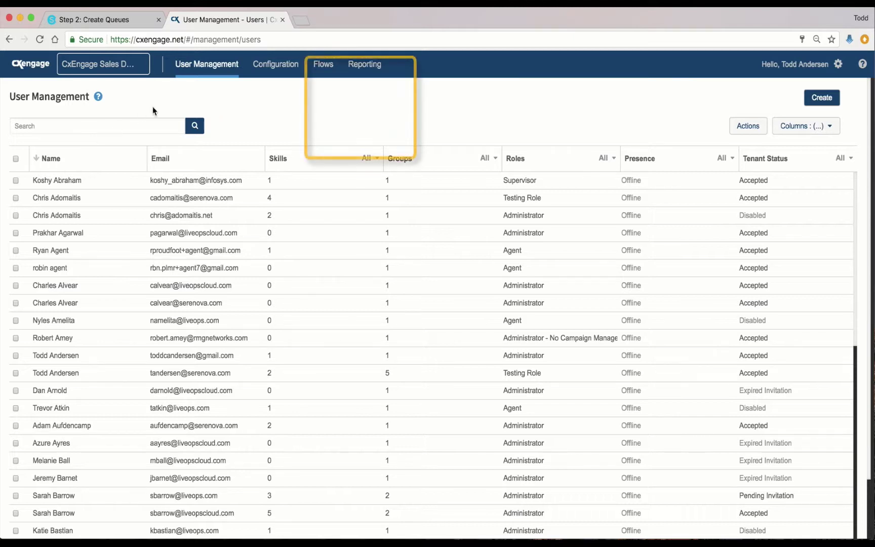
Start a new queue in Queue Management and name it "Support".
{"action": "left_click", "coordinate": [322, 64]}
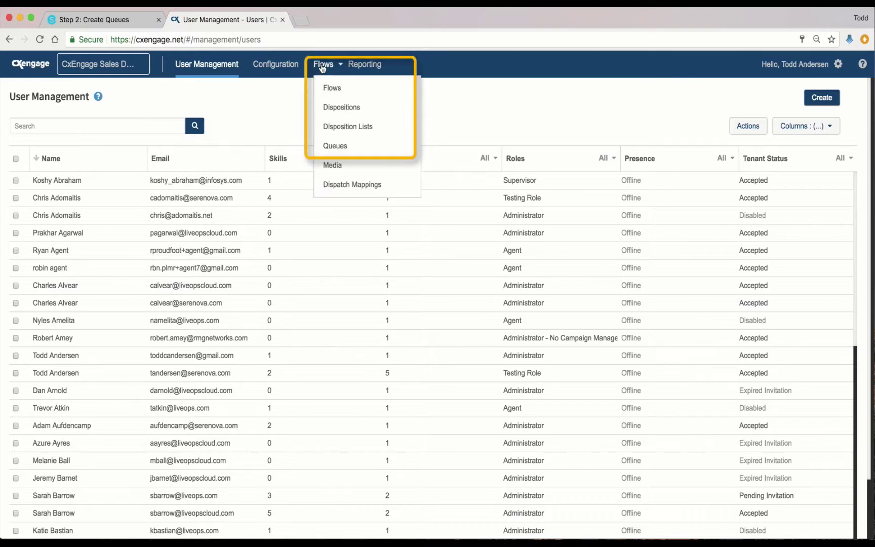
{"action": "left_click", "coordinate": [365, 151]}
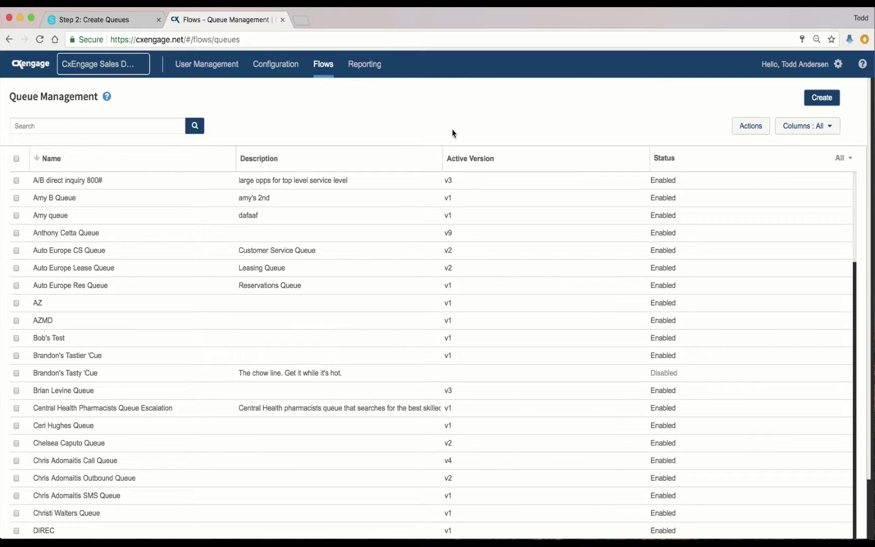
{"action": "left_click", "coordinate": [819, 100]}
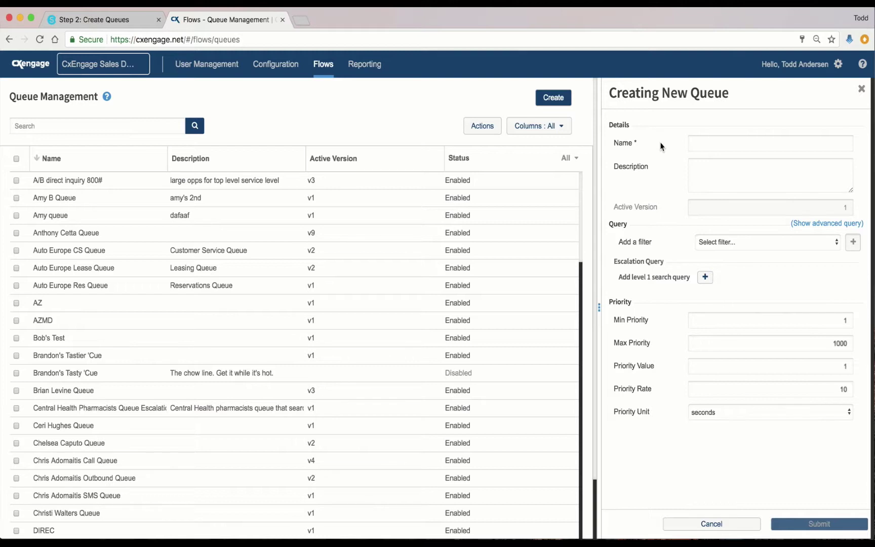
{"action": "left_click", "coordinate": [722, 142]}
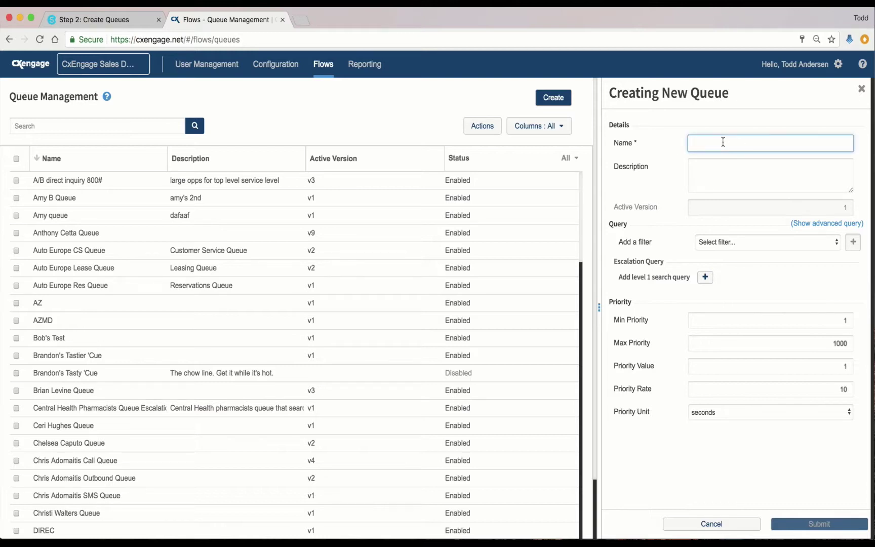
{"action": "type", "text": "Support"}
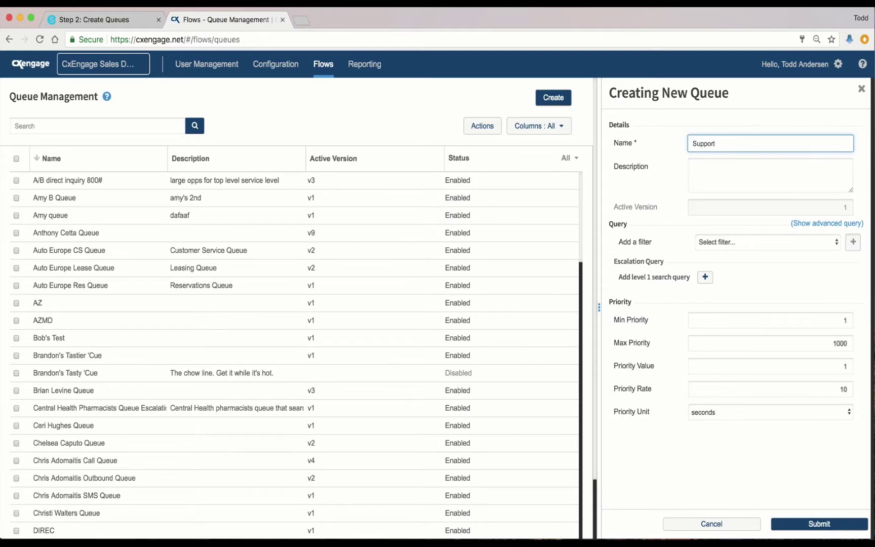
Add a Skills filter to the new queue's query.
{"action": "left_click", "coordinate": [717, 243]}
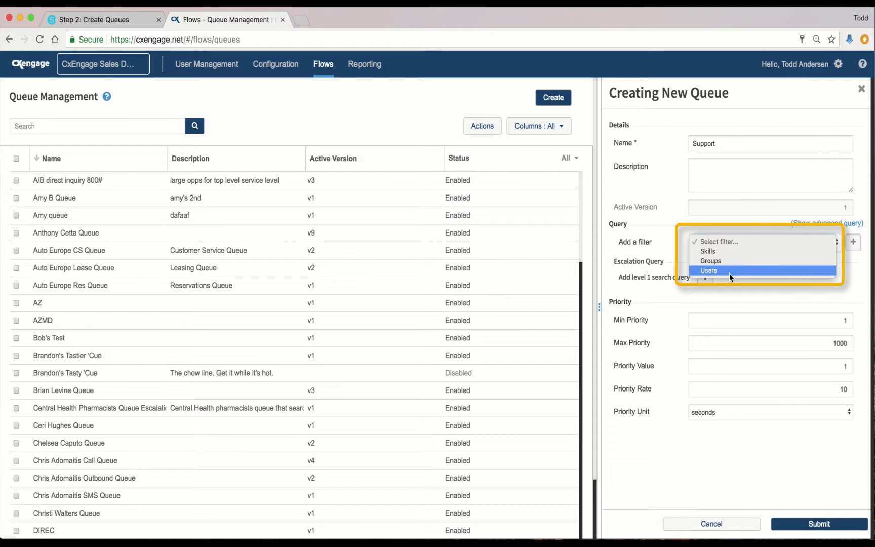
{"action": "left_click", "coordinate": [700, 242]}
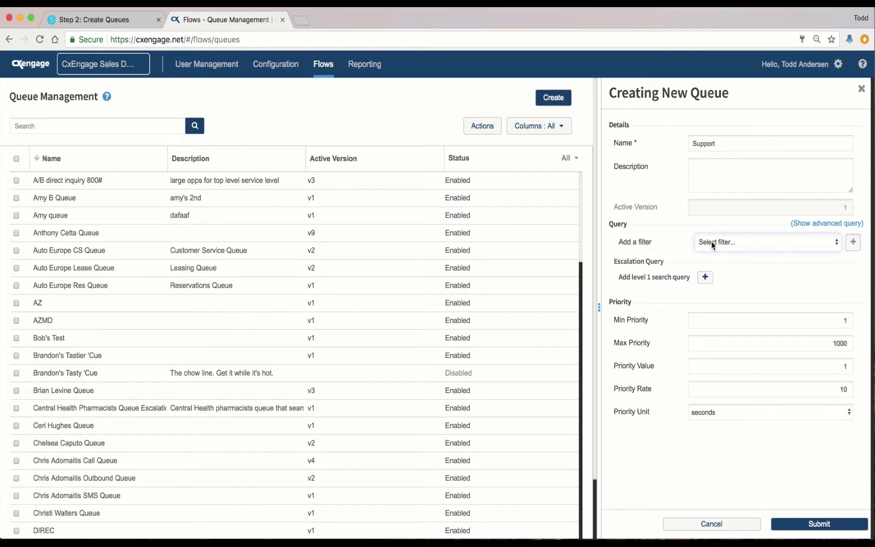
{"action": "left_click", "coordinate": [717, 242]}
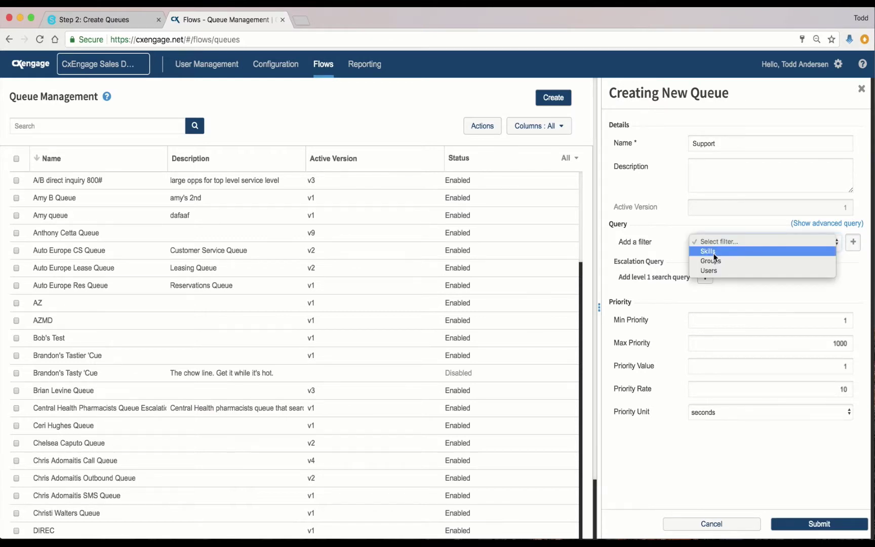
{"action": "left_click", "coordinate": [716, 252]}
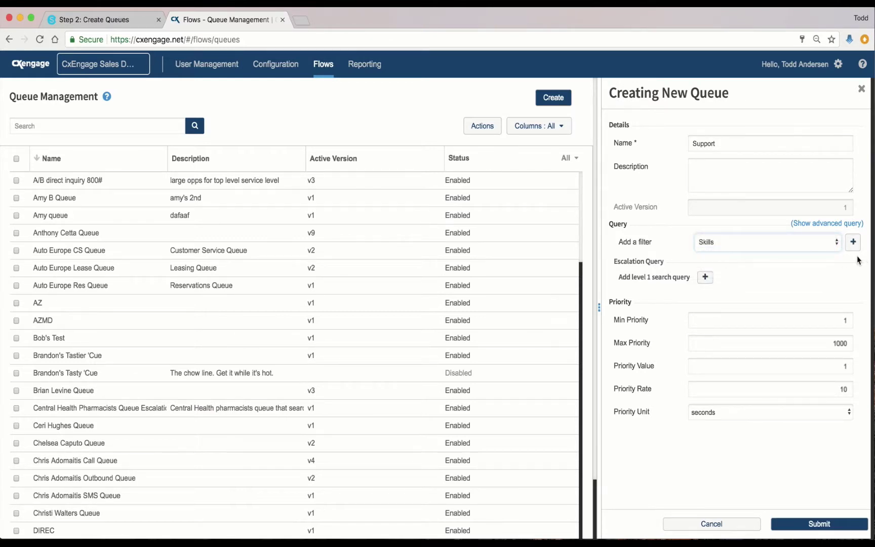
{"action": "left_click", "coordinate": [853, 243]}
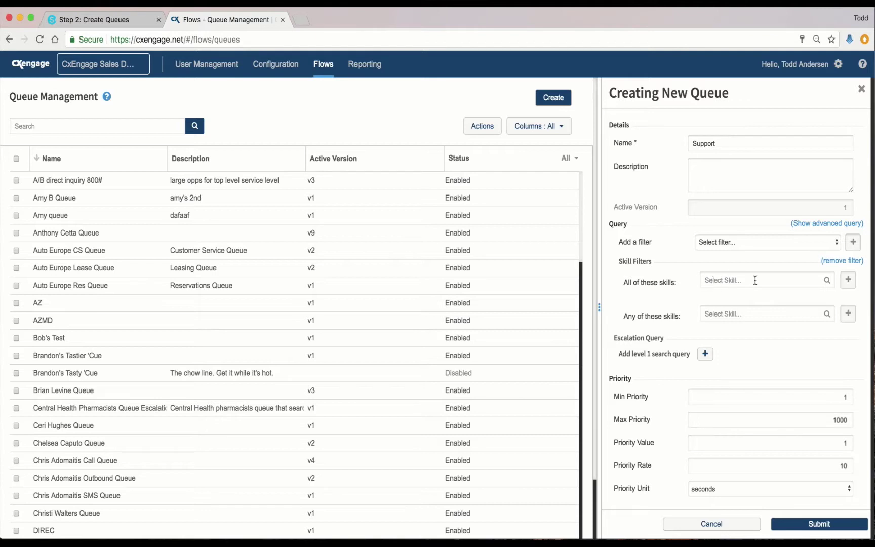
Add the skill "Spanish A" to the query's "All of these skills" filter.
{"action": "left_click", "coordinate": [726, 280]}
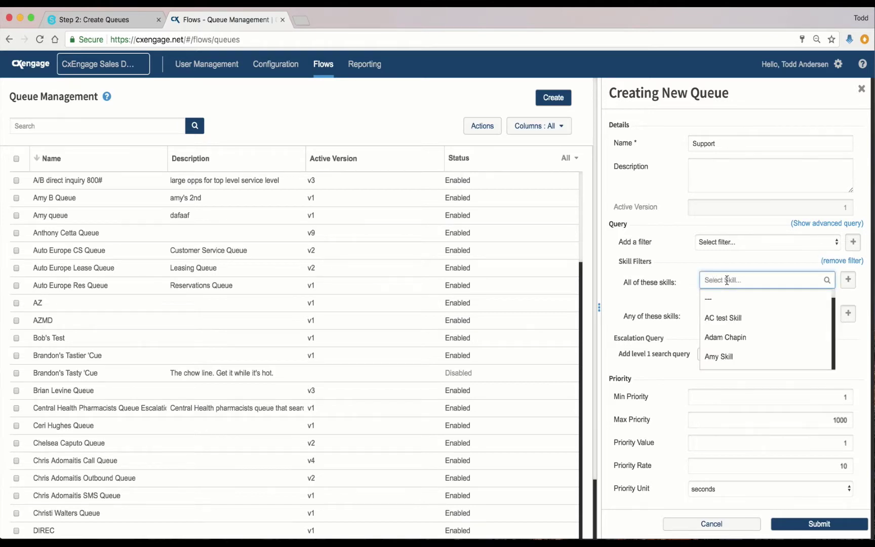
{"action": "left_click", "coordinate": [666, 315]}
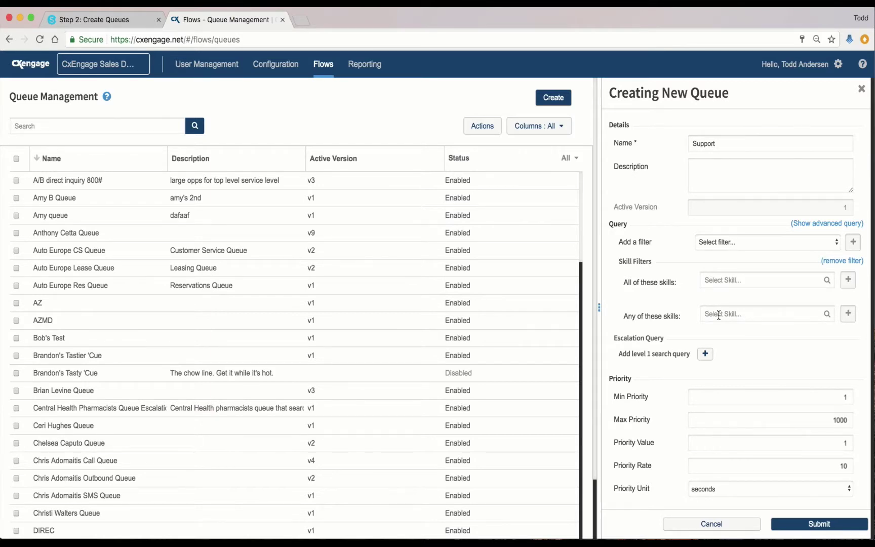
{"action": "left_click", "coordinate": [736, 281]}
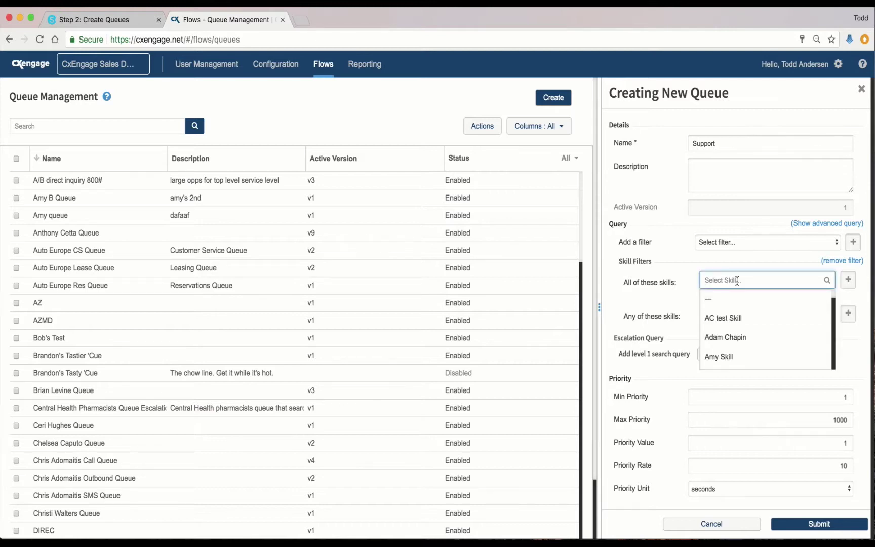
{"action": "type", "text": "spa"}
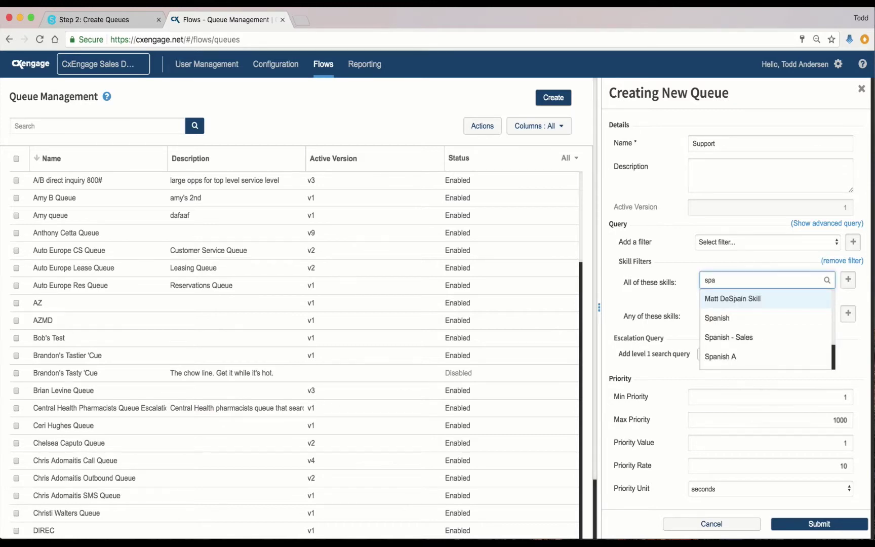
{"action": "left_click", "coordinate": [730, 360]}
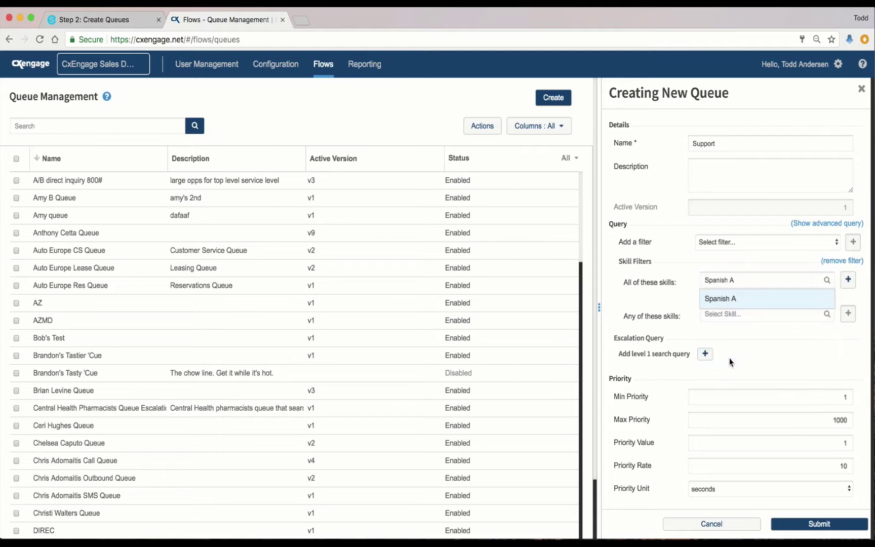
{"action": "left_click", "coordinate": [848, 282]}
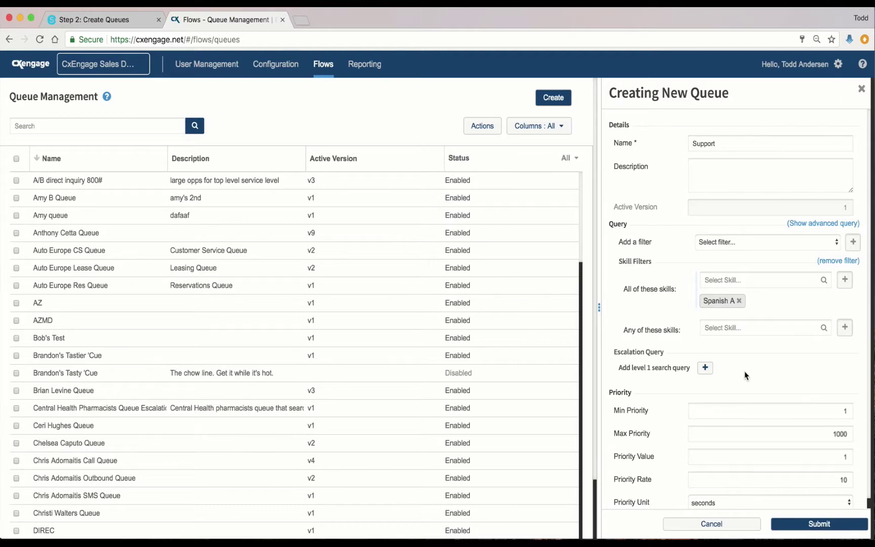
Add a Groups filter to the query and include "Support A" under "All of these groups".
{"action": "left_click", "coordinate": [729, 242]}
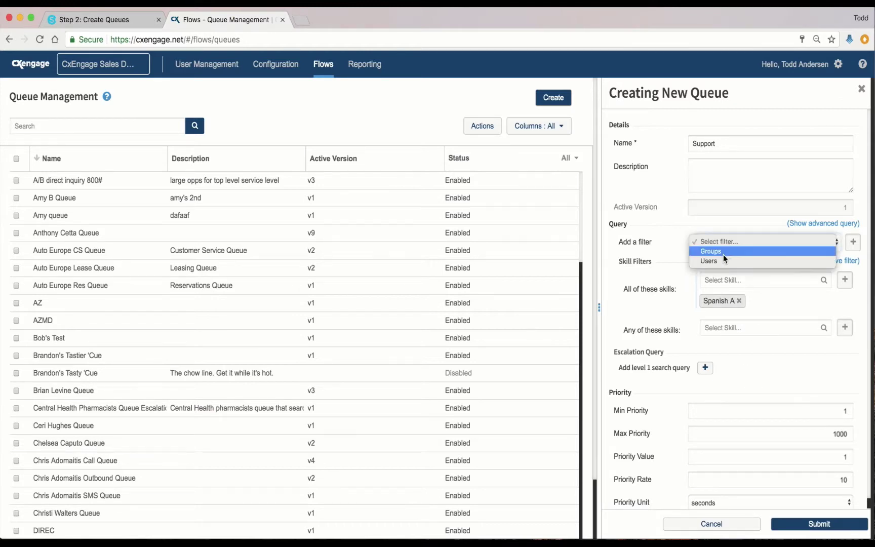
{"action": "left_click", "coordinate": [723, 253]}
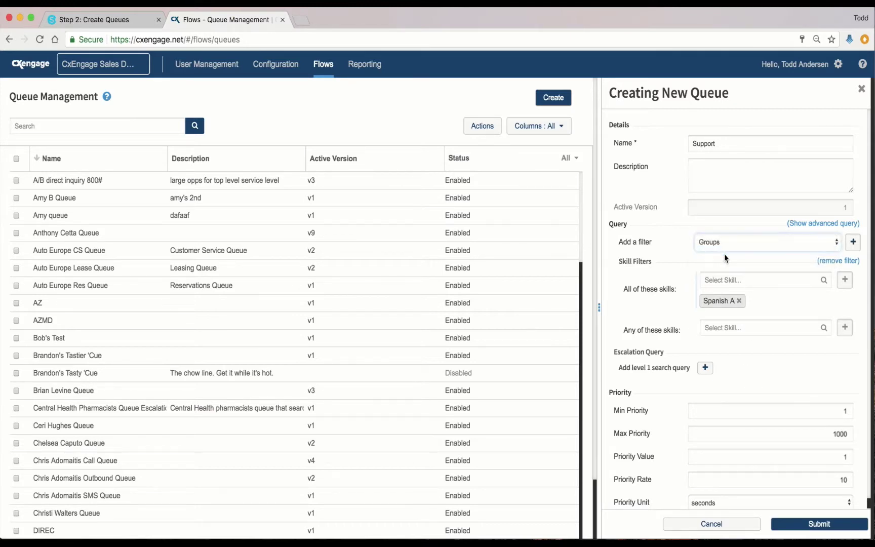
{"action": "left_click", "coordinate": [854, 243]}
{"action": "left_click", "coordinate": [722, 372]}
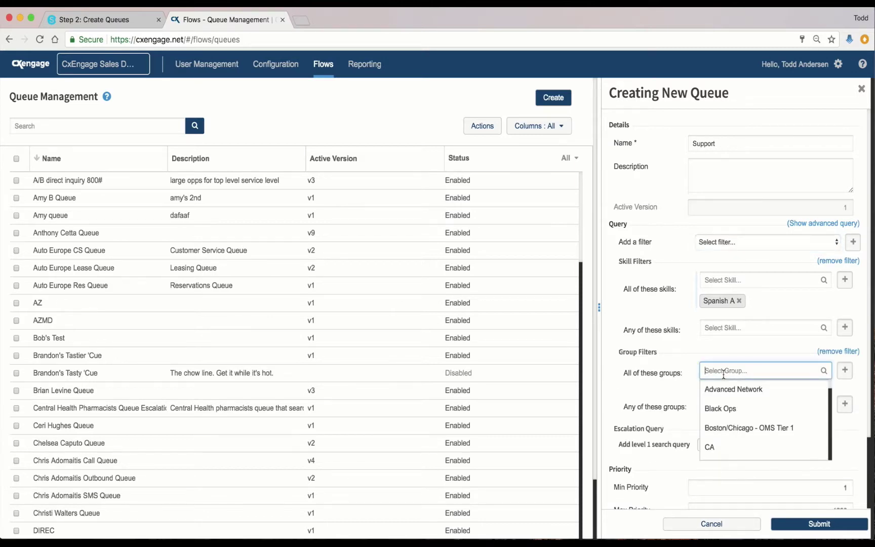
{"action": "type", "text": "support"}
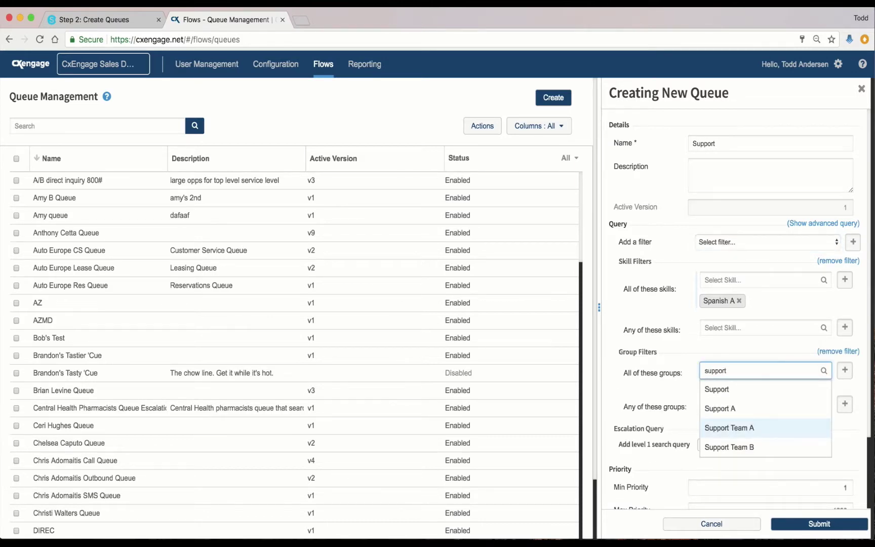
{"action": "left_click", "coordinate": [735, 408]}
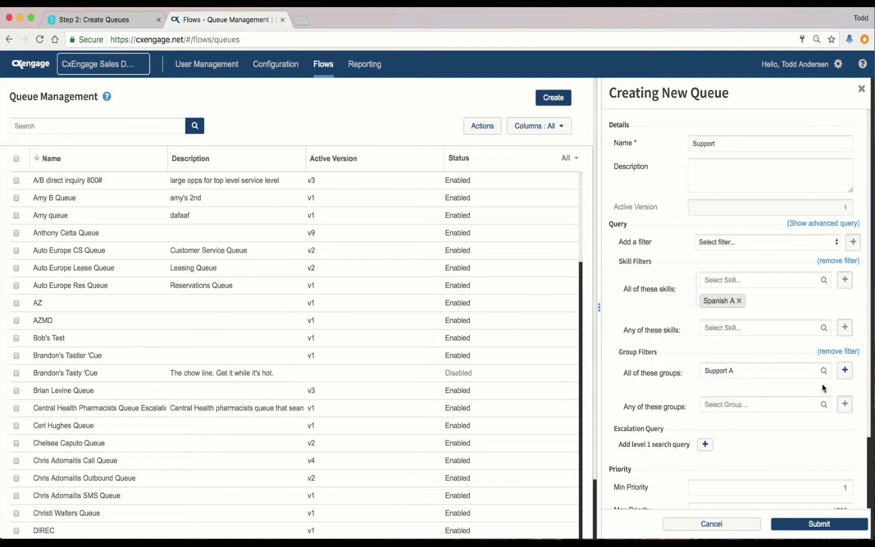
{"action": "left_click", "coordinate": [845, 372]}
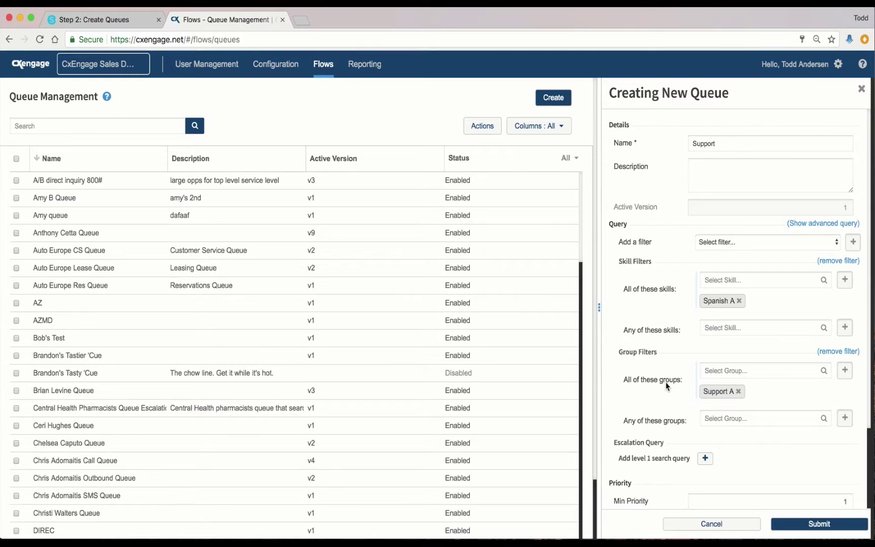
Add a level 1 escalation query that applies if the call is not answered within 60 seconds.
{"action": "scroll", "coordinate": [665, 382], "scroll_direction": "down", "scroll_amount": 3}
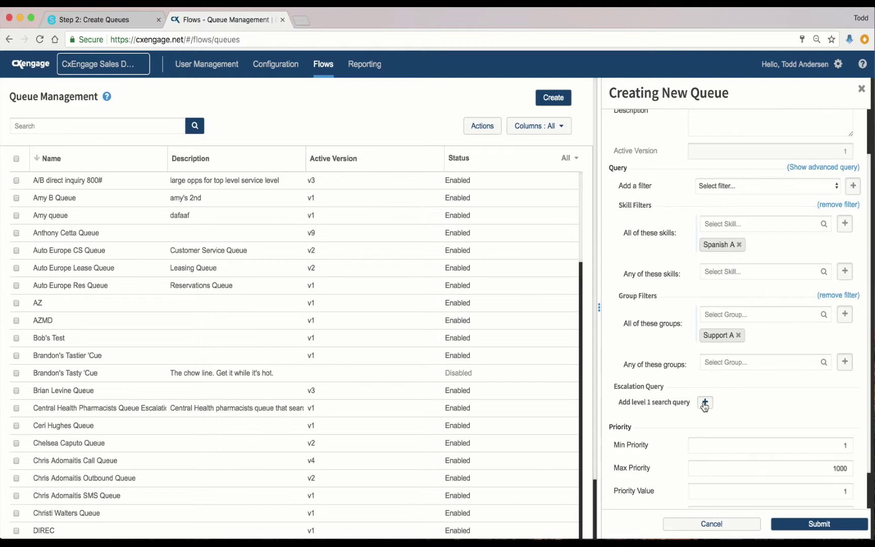
{"action": "left_click", "coordinate": [705, 403]}
{"action": "scroll", "coordinate": [704, 405], "scroll_direction": "down", "scroll_amount": 1}
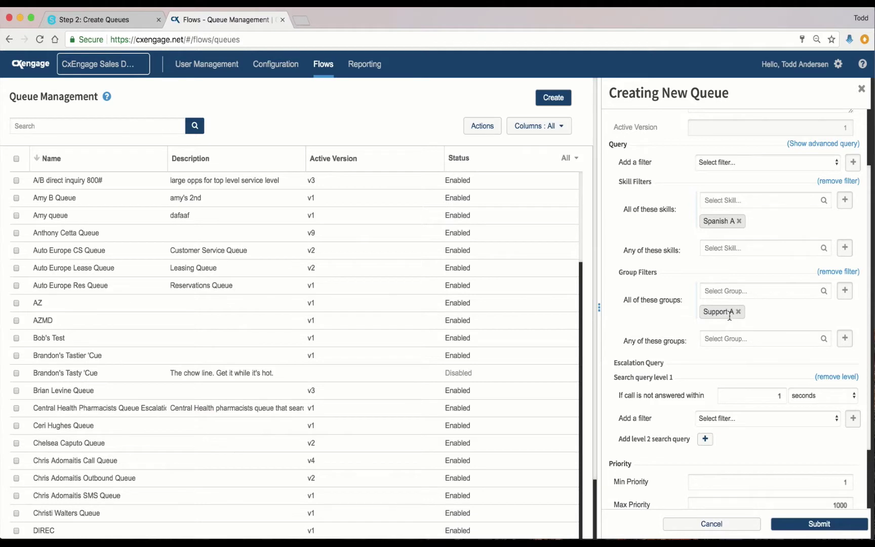
{"action": "scroll", "coordinate": [670, 337], "scroll_direction": "down", "scroll_amount": 1}
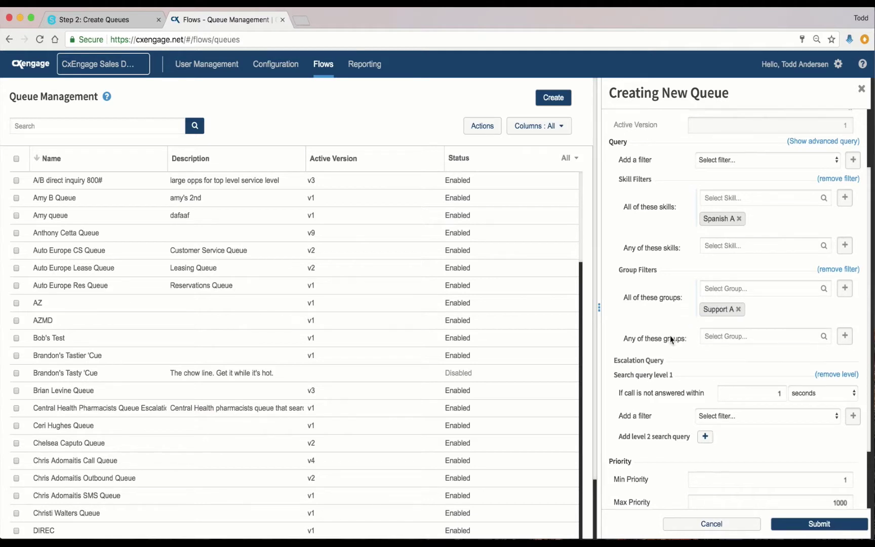
{"action": "left_click", "coordinate": [748, 388]}
{"action": "double_click", "coordinate": [773, 391]}
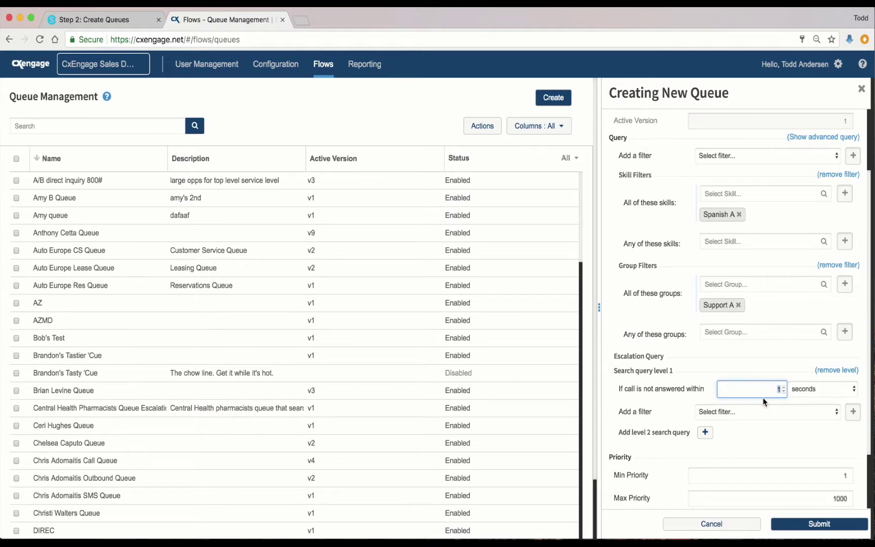
{"action": "type", "text": "60"}
Add a Skills filter to escalation level 1 and require "Spanish A" under "All of these skills".
{"action": "left_click", "coordinate": [731, 412]}
{"action": "left_click", "coordinate": [722, 421]}
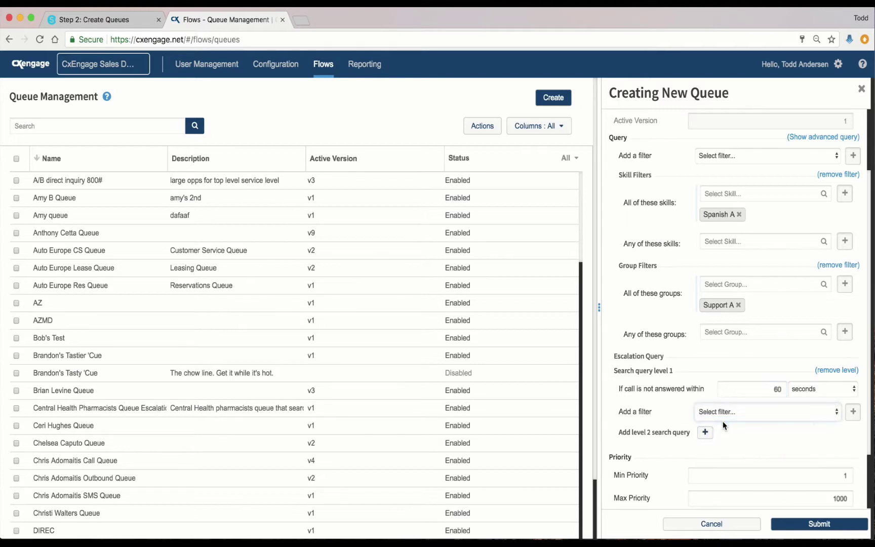
{"action": "left_click", "coordinate": [852, 412]}
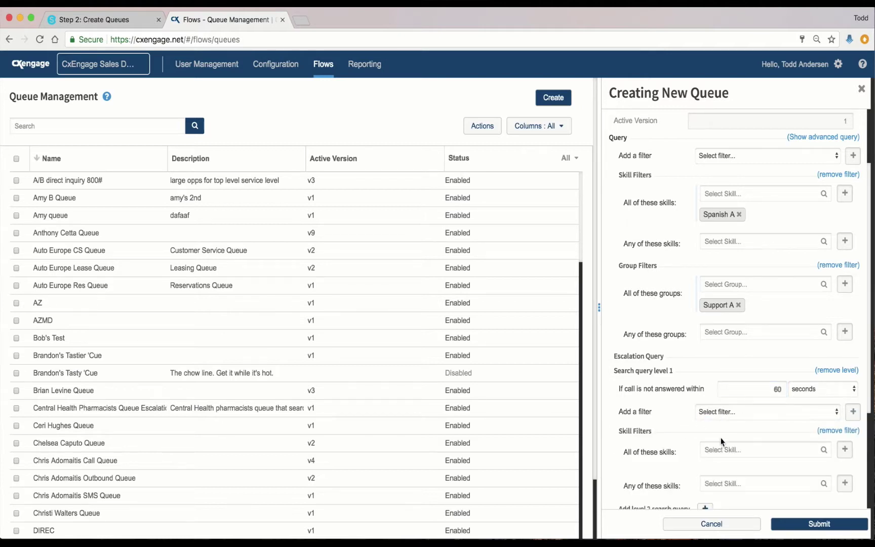
{"action": "left_click", "coordinate": [723, 450]}
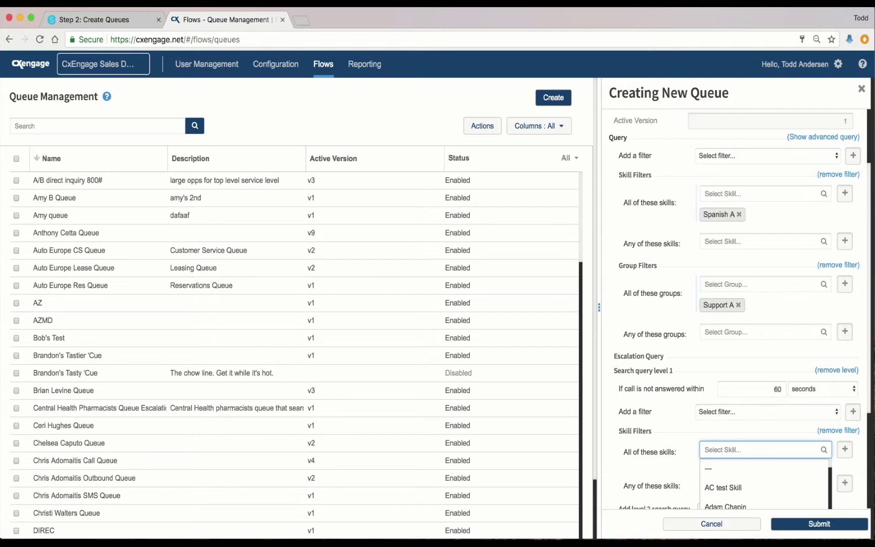
{"action": "type", "text": "span"}
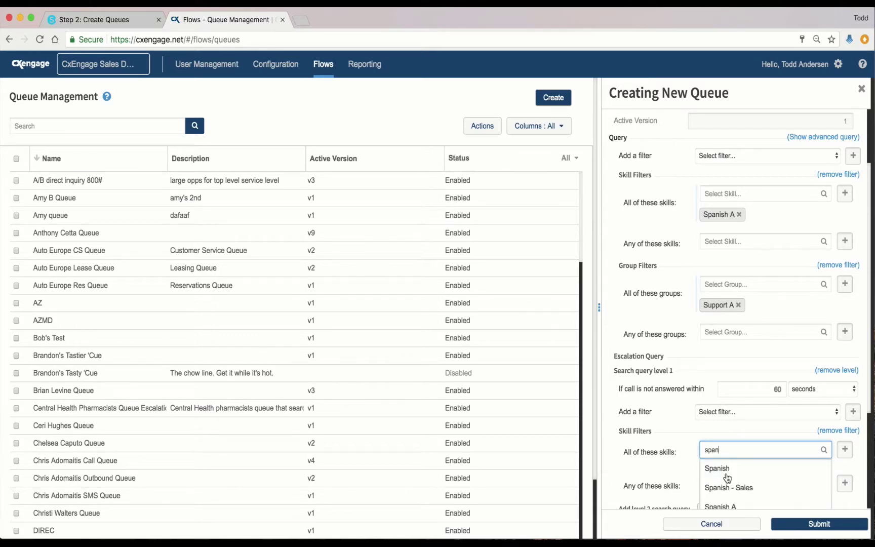
{"action": "left_click", "coordinate": [731, 504]}
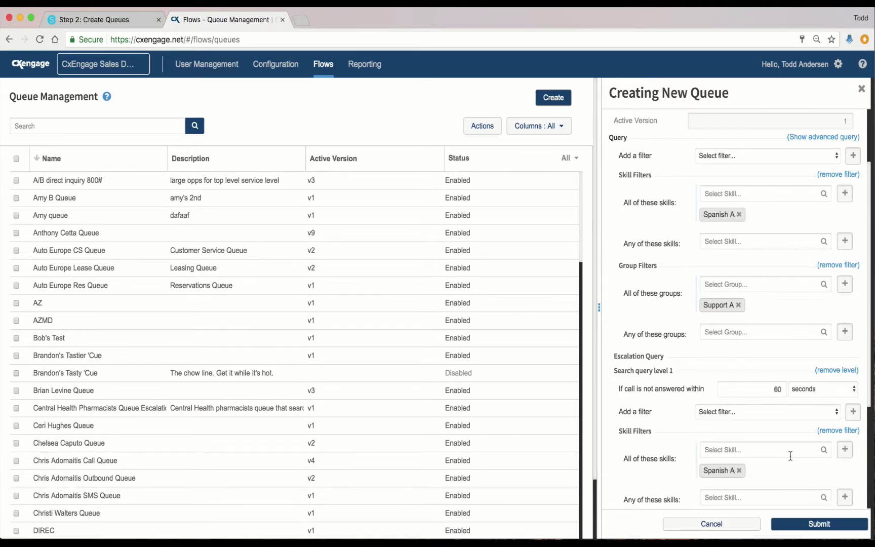
Review the new queue's escalation query and its priority settings.
{"action": "scroll", "coordinate": [651, 449], "scroll_direction": "down", "scroll_amount": 3}
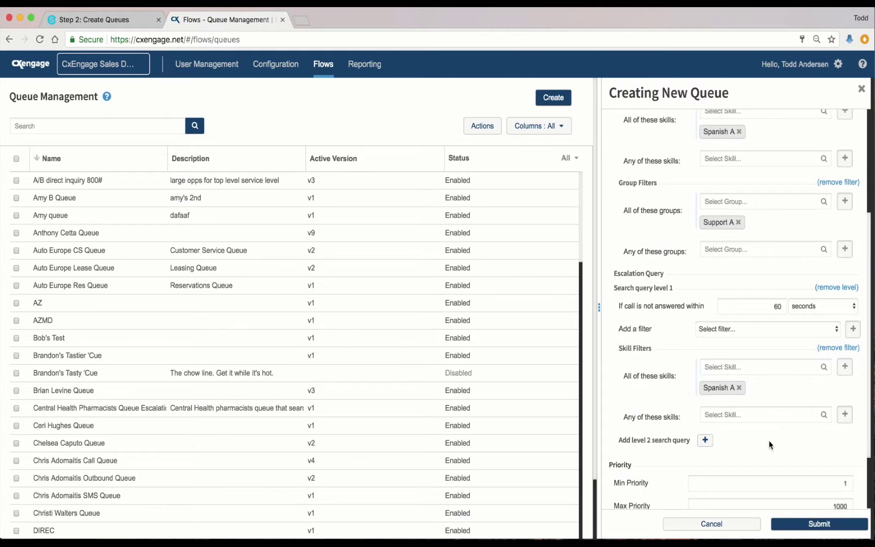
{"action": "scroll", "coordinate": [768, 440], "scroll_direction": "down", "scroll_amount": 1}
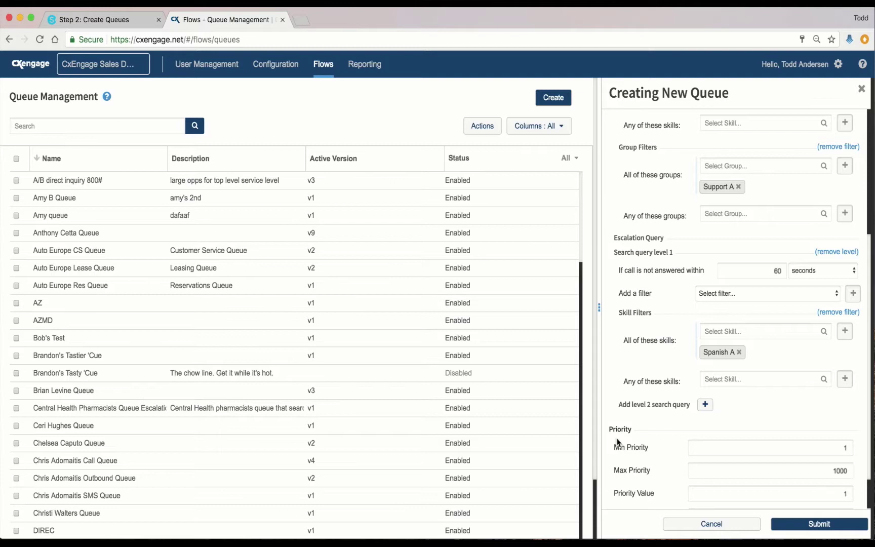
{"action": "scroll", "coordinate": [617, 442], "scroll_direction": "down", "scroll_amount": 2}
{"action": "scroll", "coordinate": [620, 441], "scroll_direction": "down", "scroll_amount": 2}
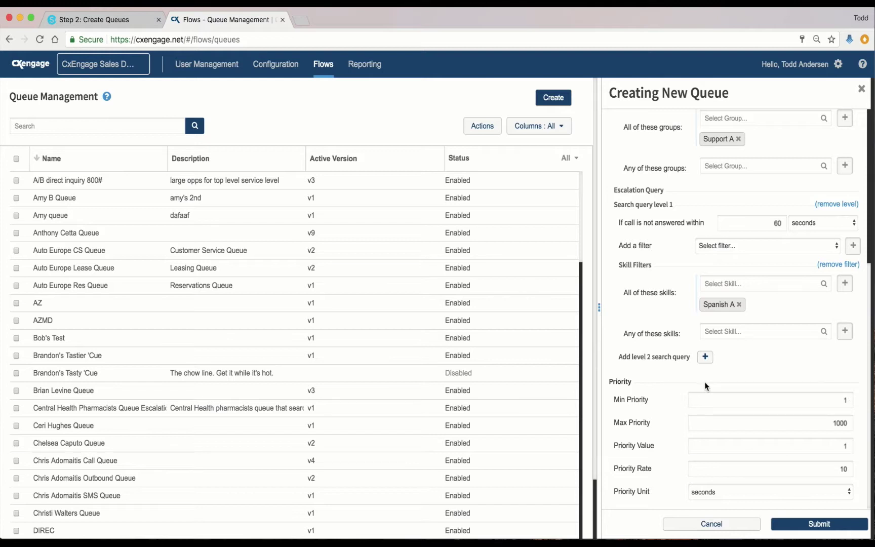
{"action": "scroll", "coordinate": [705, 400], "scroll_direction": "up", "scroll_amount": 3}
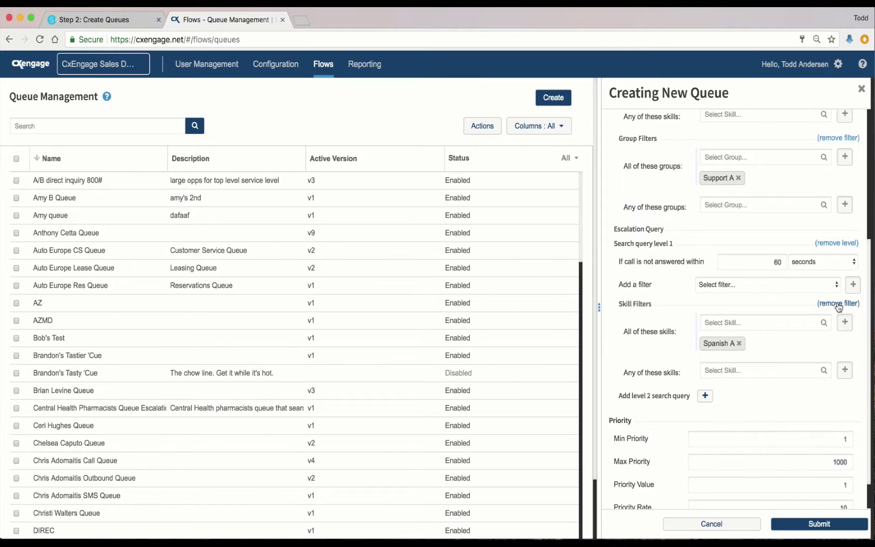
Remove the Skills filter from escalation level 1, confirming the removal, and delete the level 1 escalation query.
{"action": "left_click", "coordinate": [838, 303]}
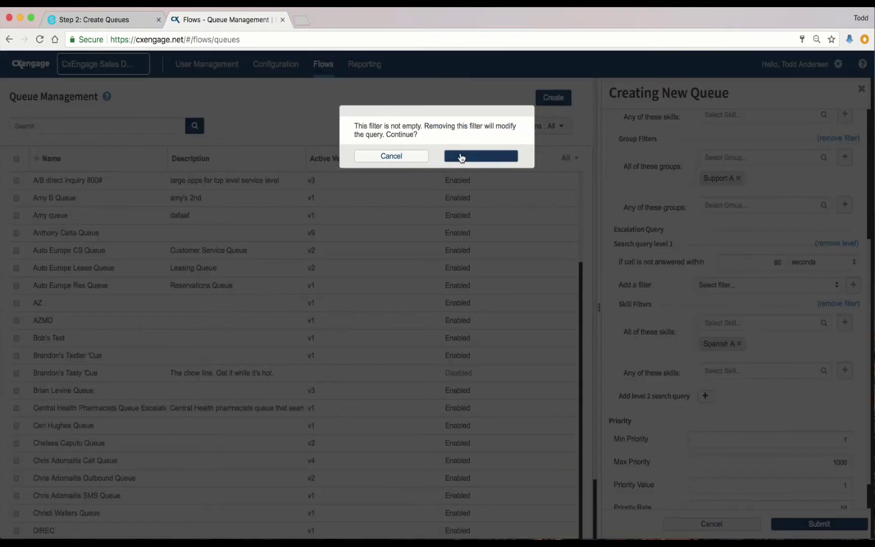
{"action": "left_click", "coordinate": [466, 158]}
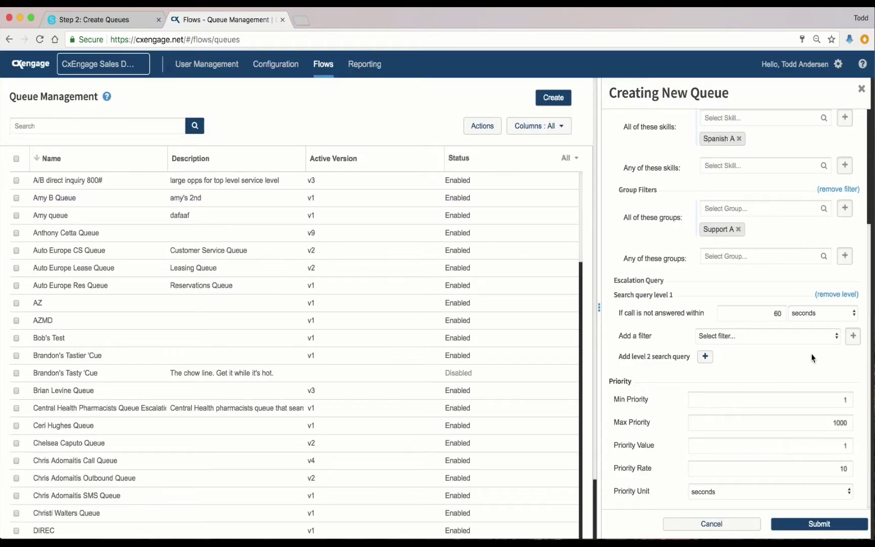
{"action": "scroll", "coordinate": [804, 357], "scroll_direction": "up", "scroll_amount": 2}
{"action": "left_click", "coordinate": [836, 317]}
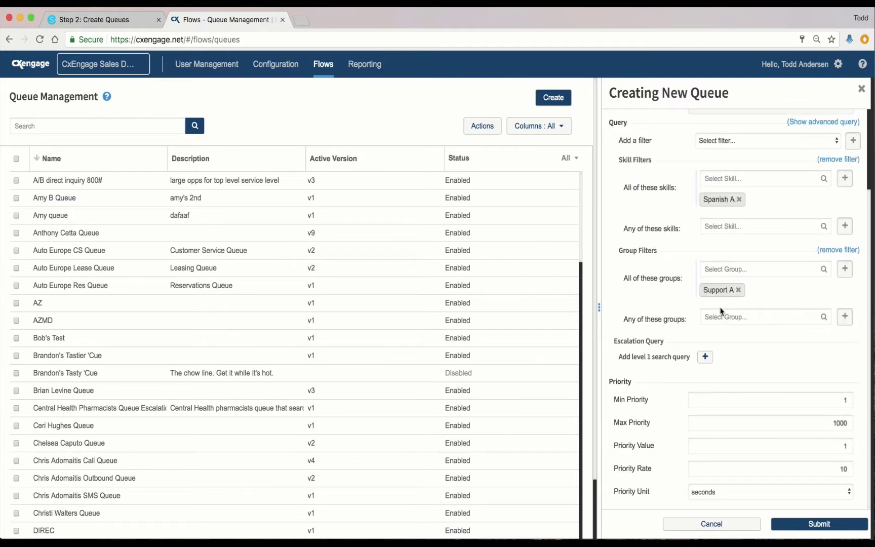
Remove the Skills filter from the Support queue's main query, confirming the removal, and submit the new queue.
{"action": "scroll", "coordinate": [783, 356], "scroll_direction": "up", "scroll_amount": 3}
{"action": "scroll", "coordinate": [782, 356], "scroll_direction": "up", "scroll_amount": 1}
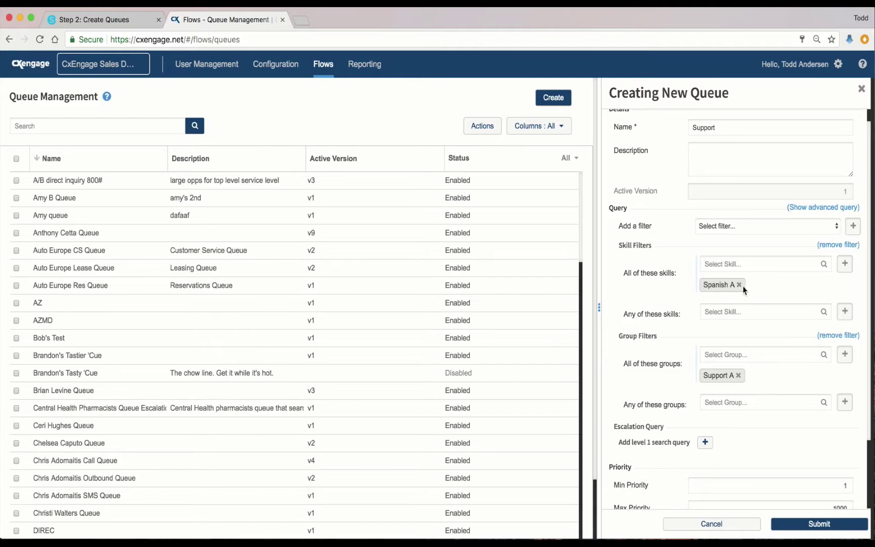
{"action": "left_click", "coordinate": [846, 250]}
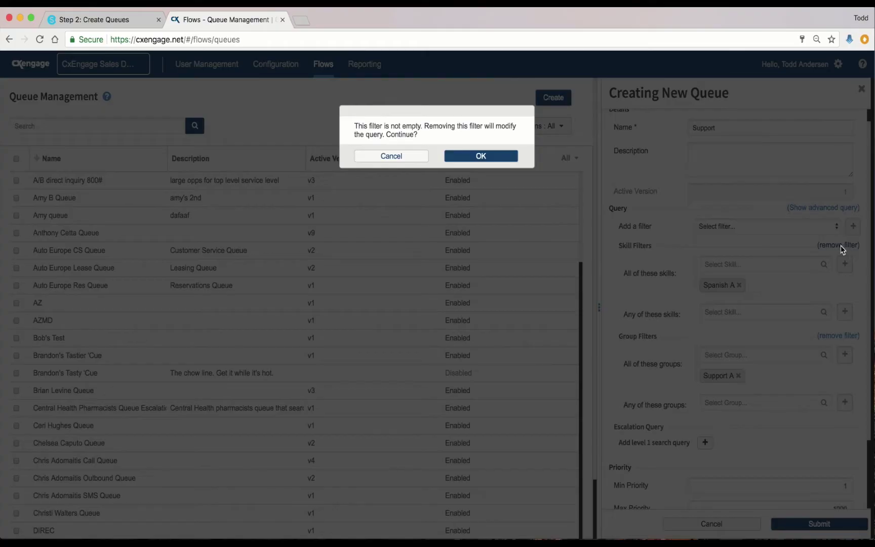
{"action": "left_click", "coordinate": [504, 160]}
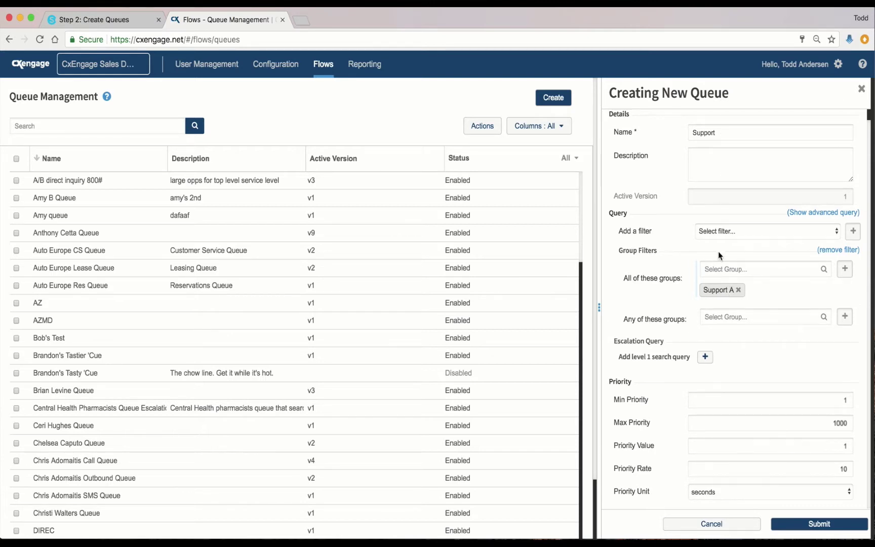
{"action": "left_click", "coordinate": [819, 525]}
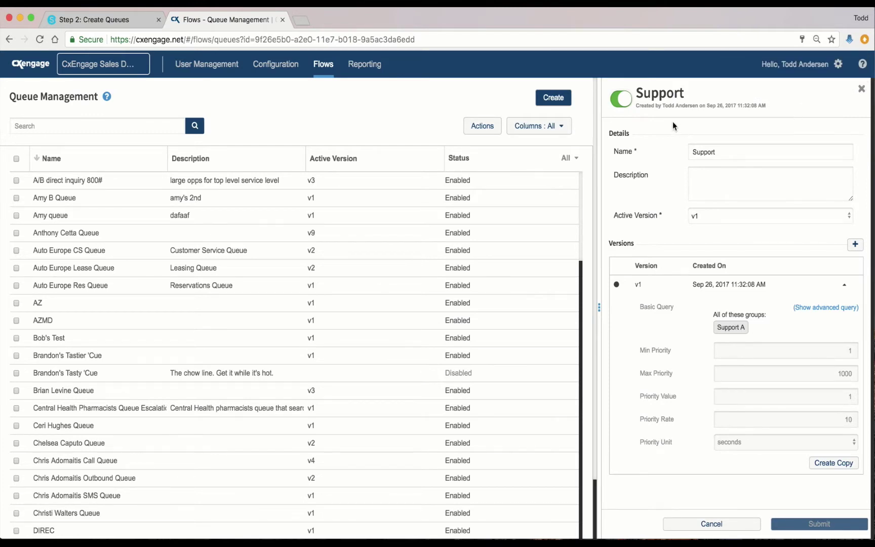
Start creating another queue and name it "Sales".
{"action": "left_click", "coordinate": [554, 99]}
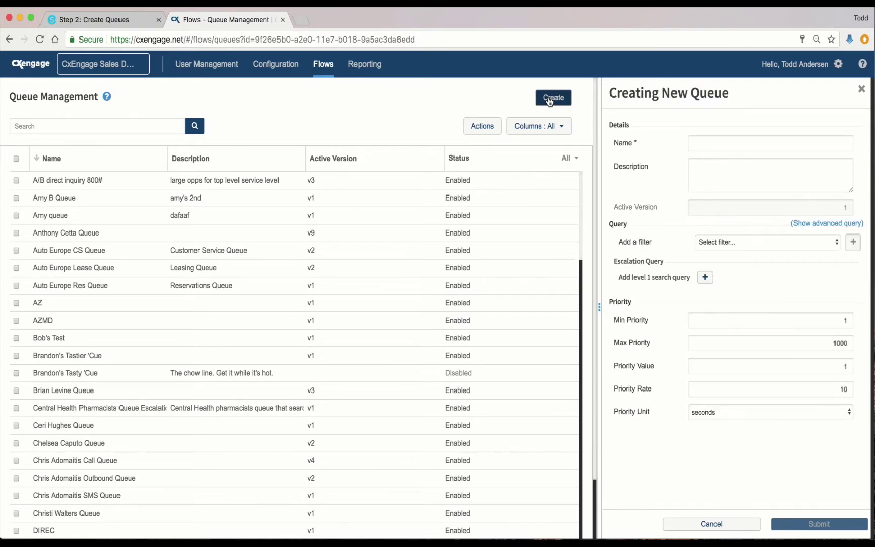
{"action": "left_click", "coordinate": [701, 144]}
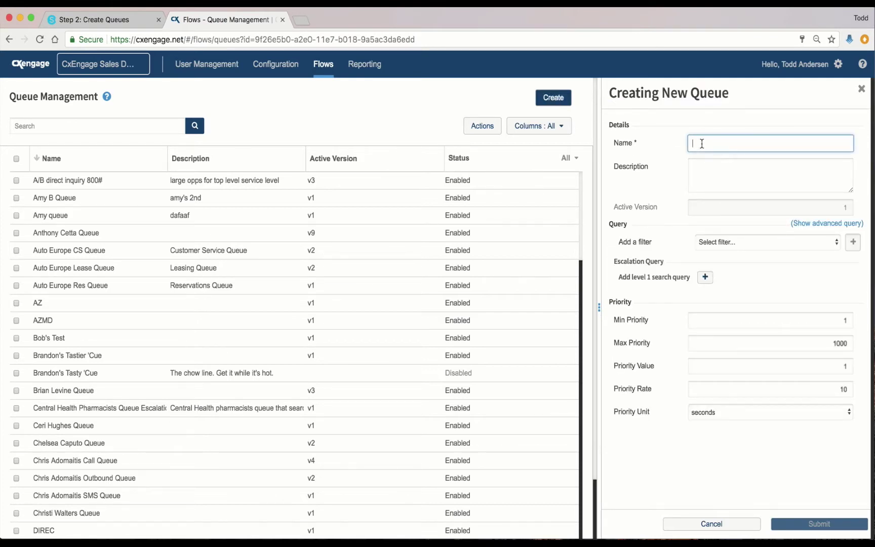
{"action": "type", "text": "Sales"}
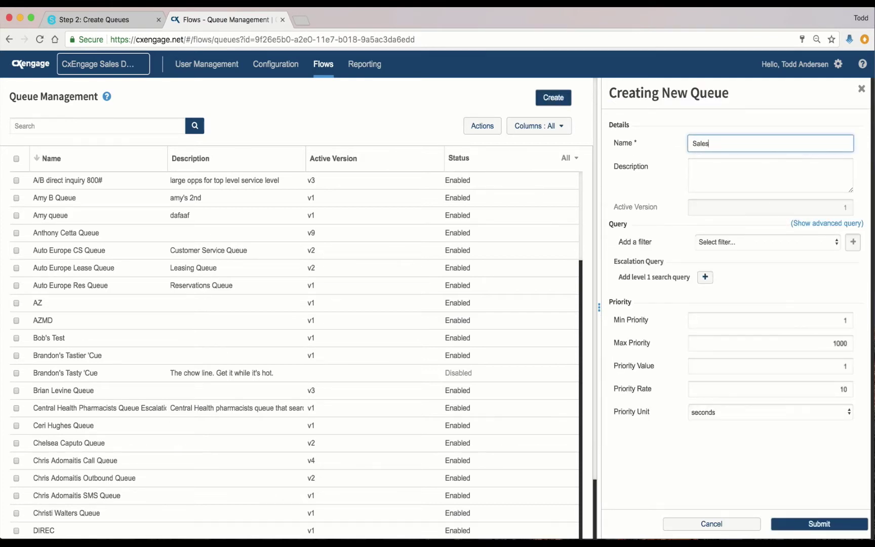
Add a Groups filter to the Sales queue's query with "Sales A" under "All of these groups", and submit the queue.
{"action": "left_click", "coordinate": [717, 237]}
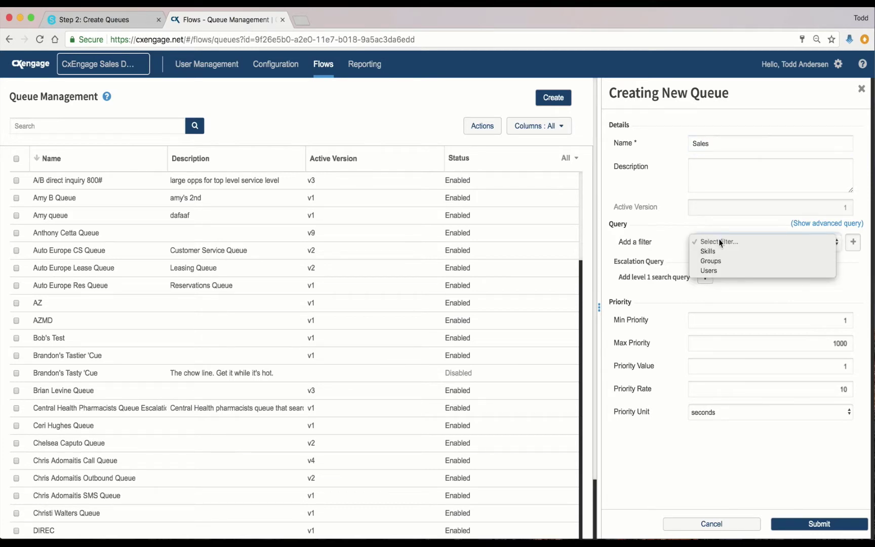
{"action": "left_click", "coordinate": [724, 261]}
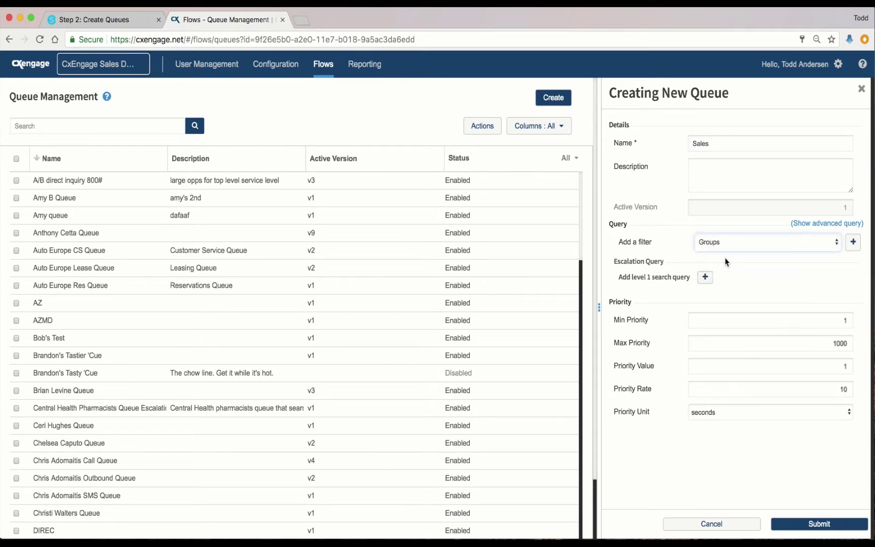
{"action": "left_click", "coordinate": [852, 242]}
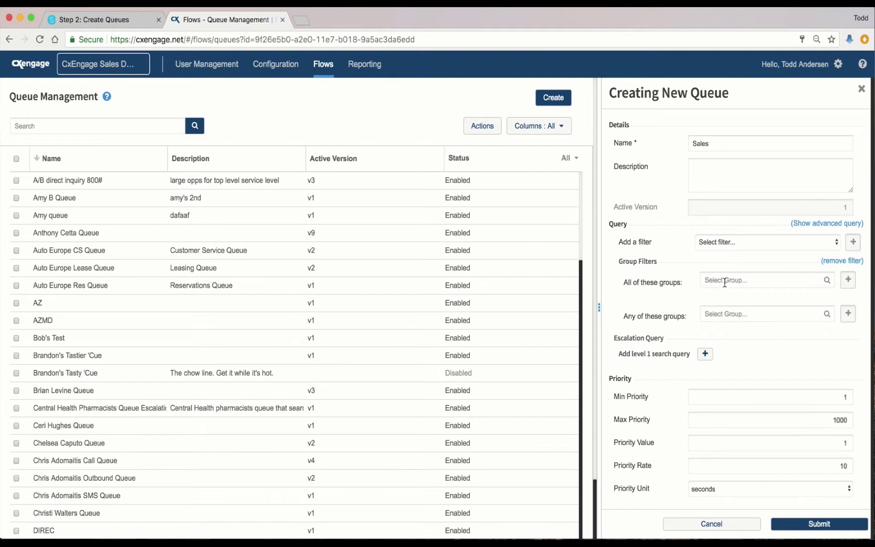
{"action": "left_click", "coordinate": [723, 280]}
{"action": "type", "text": "sales"}
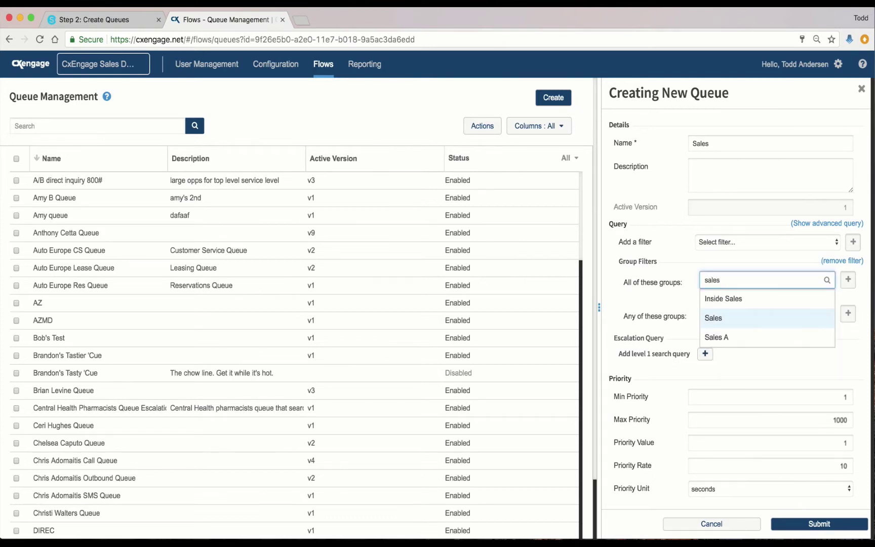
{"action": "left_click", "coordinate": [724, 336]}
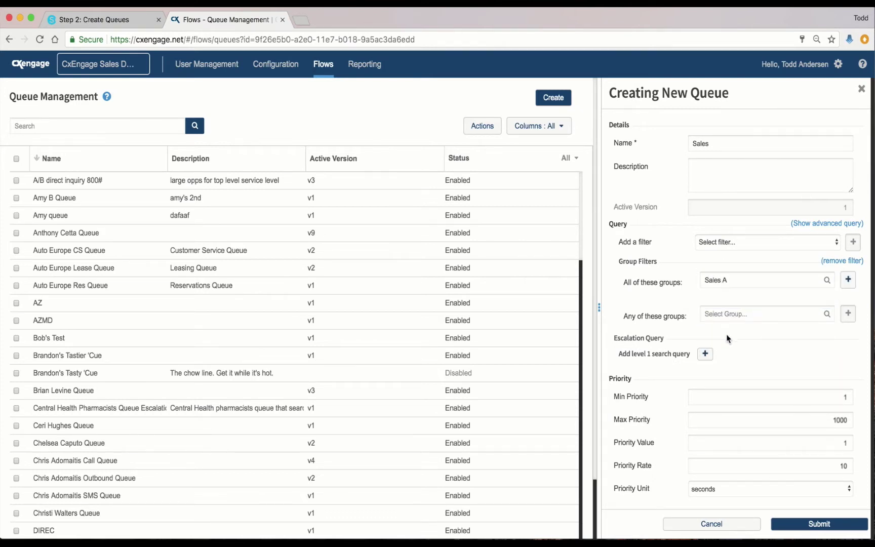
{"action": "left_click", "coordinate": [848, 285]}
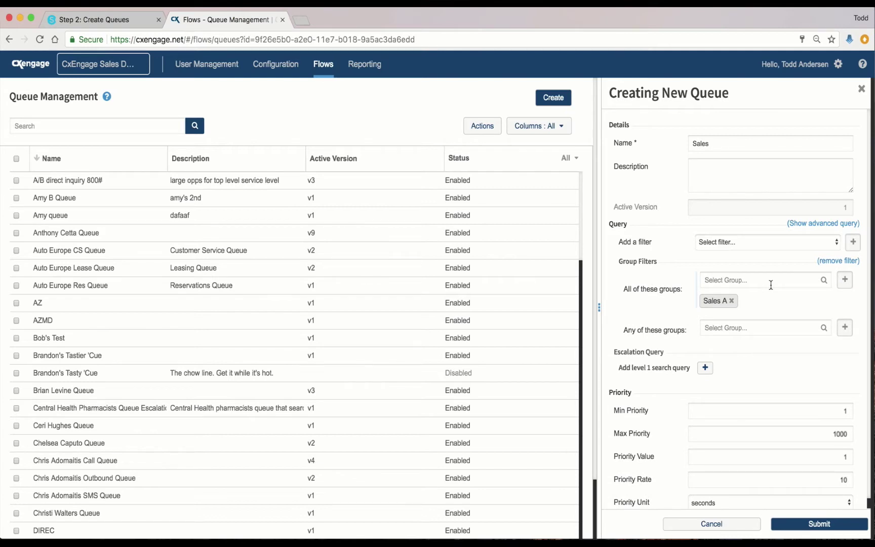
{"action": "left_click", "coordinate": [816, 525]}
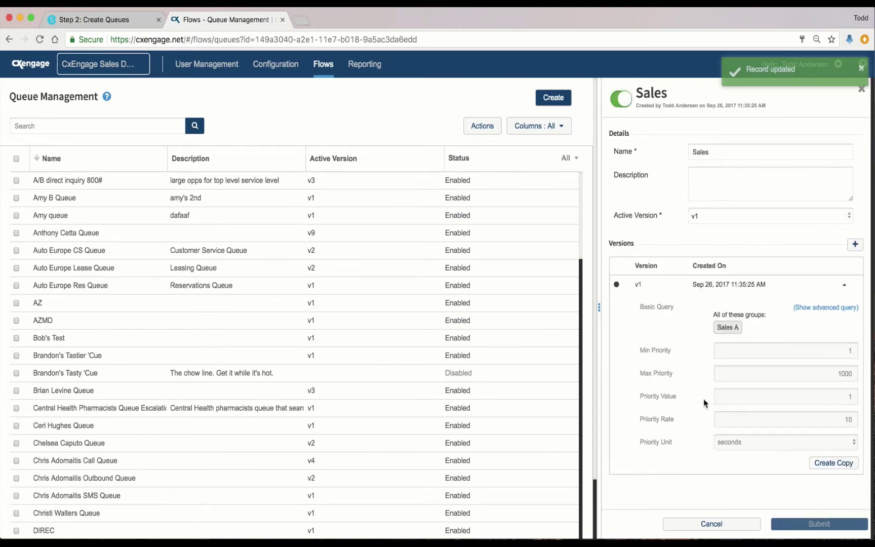